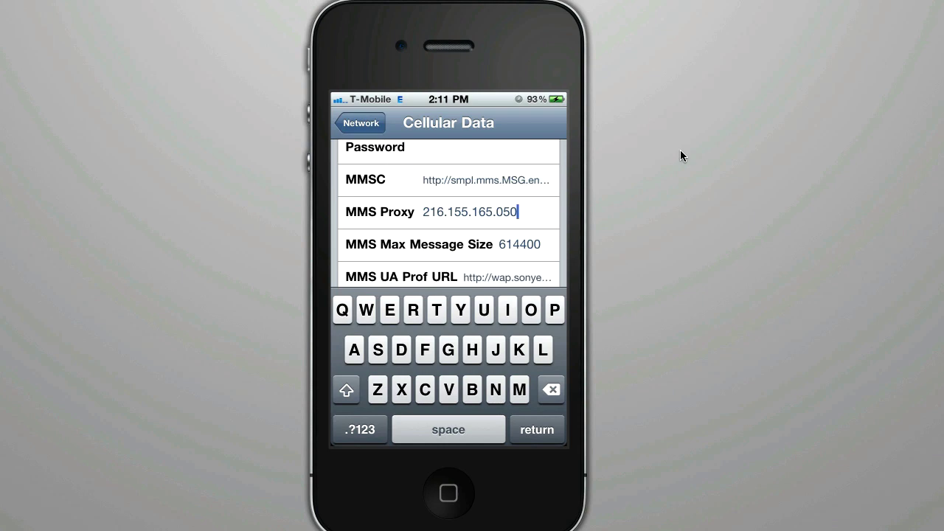
Finish the MMSC entry and move on to the MMS Proxy field
{"action": "key", "text": "Return"}
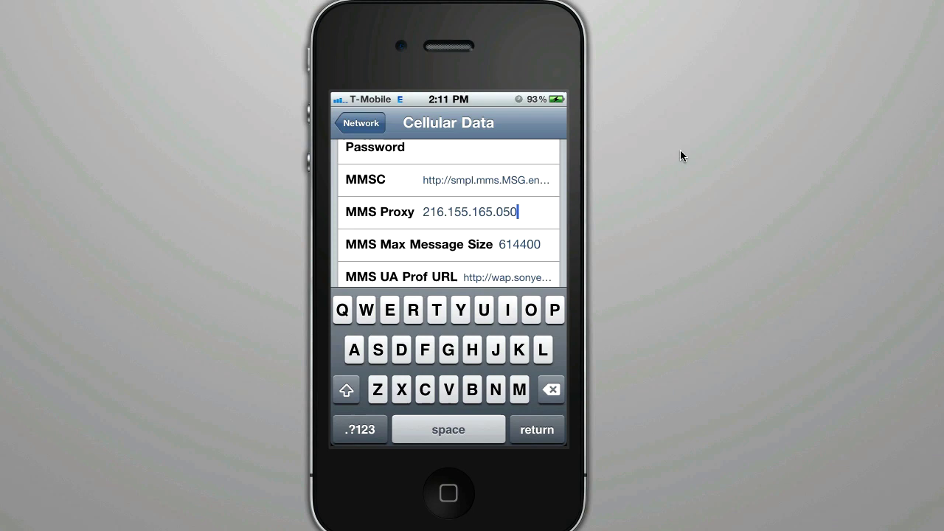